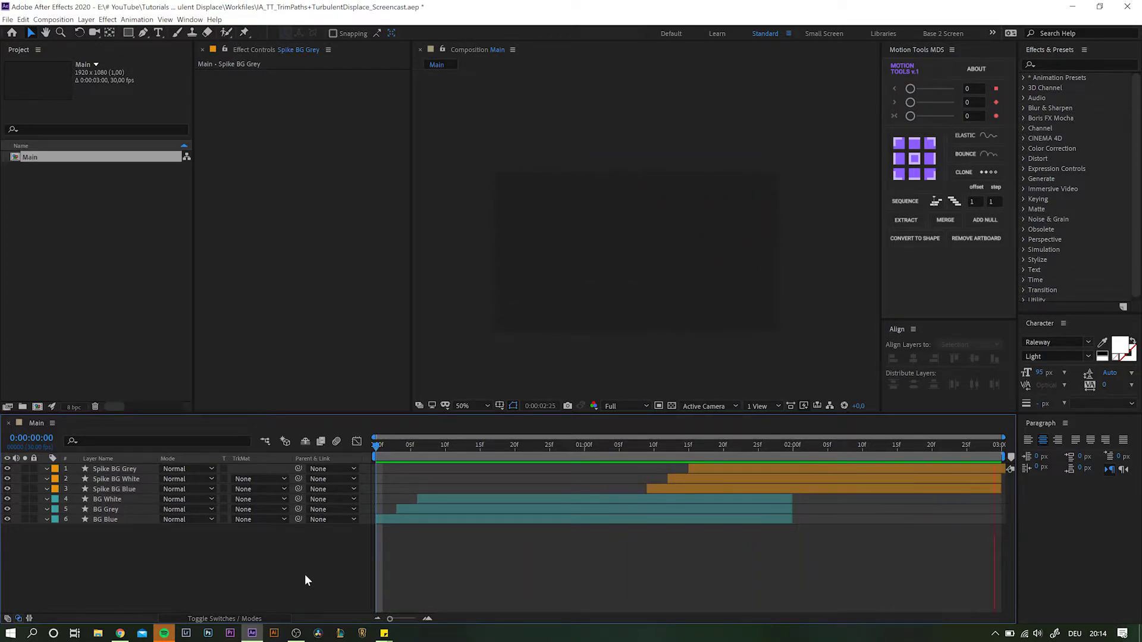
Apply Turbulent Displace to the BG Blue layer at 0:00:01:02 and preview it
click(130, 521)
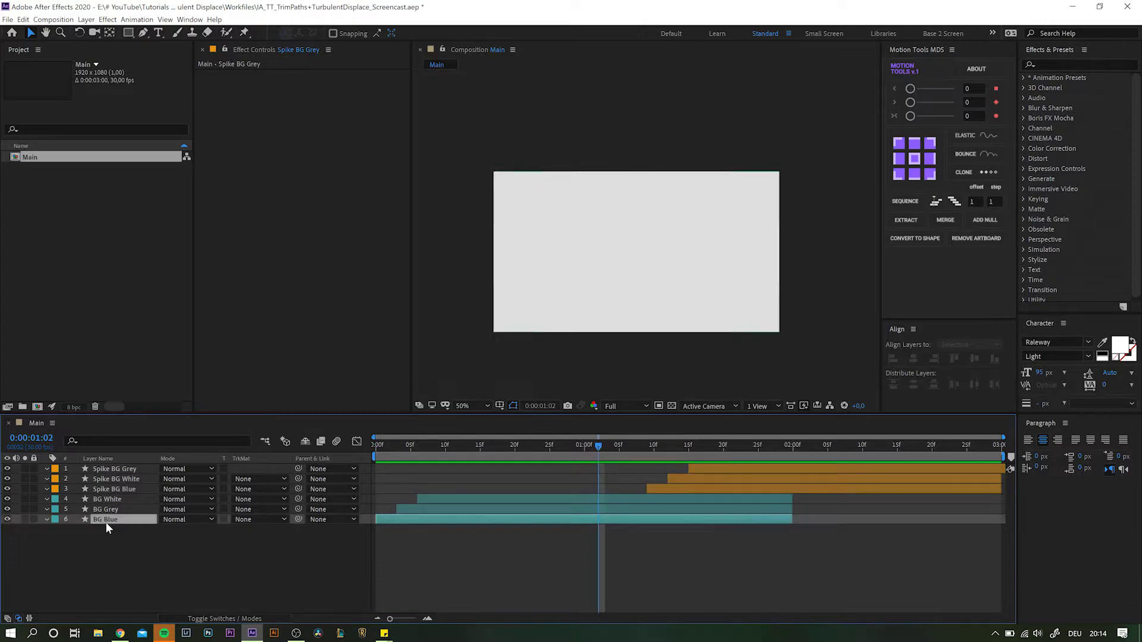
key(ctrl+space)
text(tur)
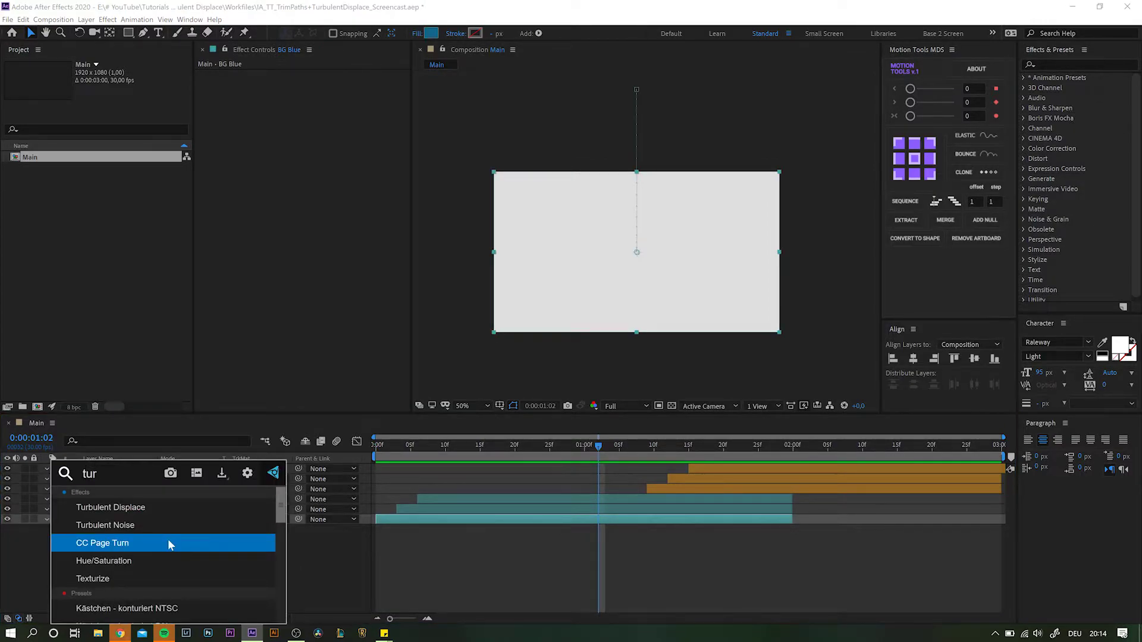
key(Up)
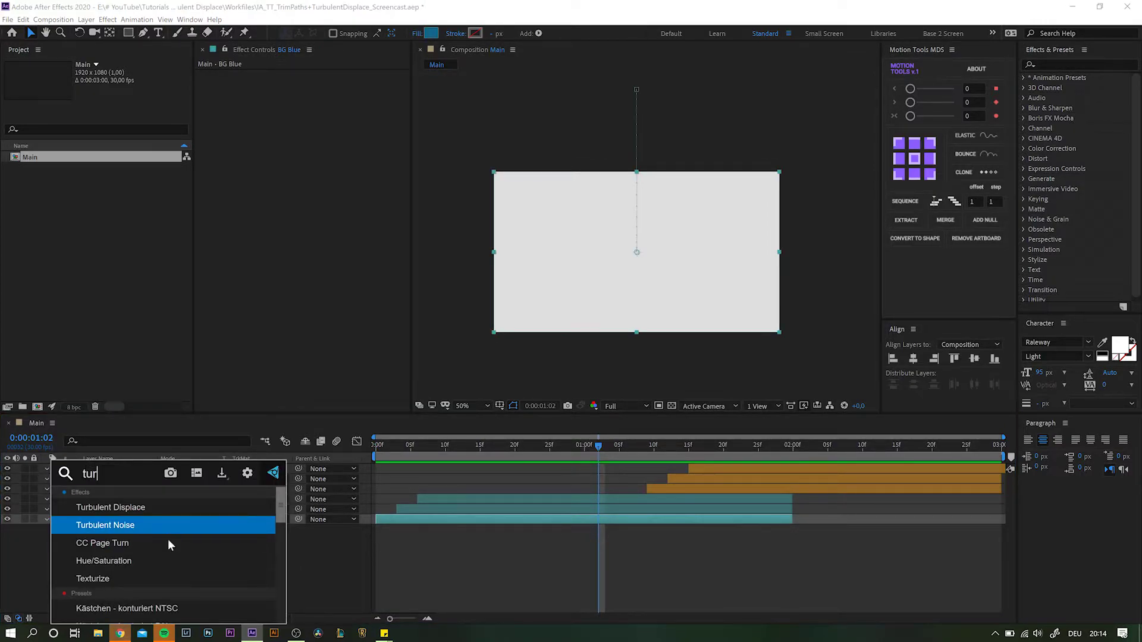
key(Up)
key(Return)
key(e)
key(space)
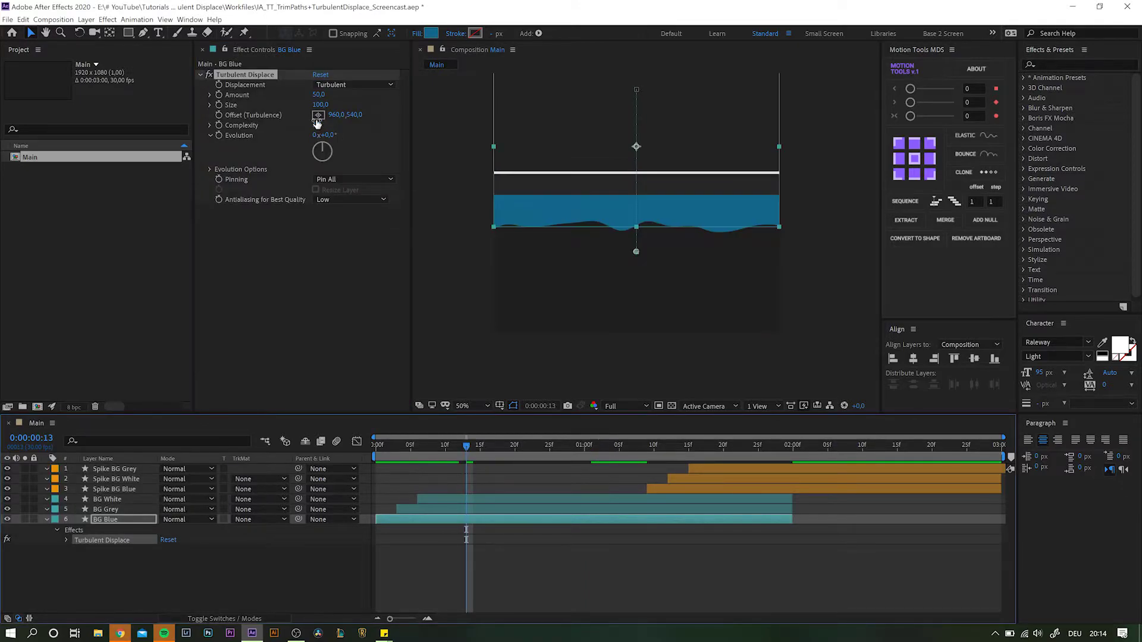
Raise Amount to 142 and Size to 131, keep Evolution at 0, and preview around frame 14
mouse_move(320, 95)
mouse_down()
mouse_move(369, 96)
mouse_move(340, 105)
mouse_up()
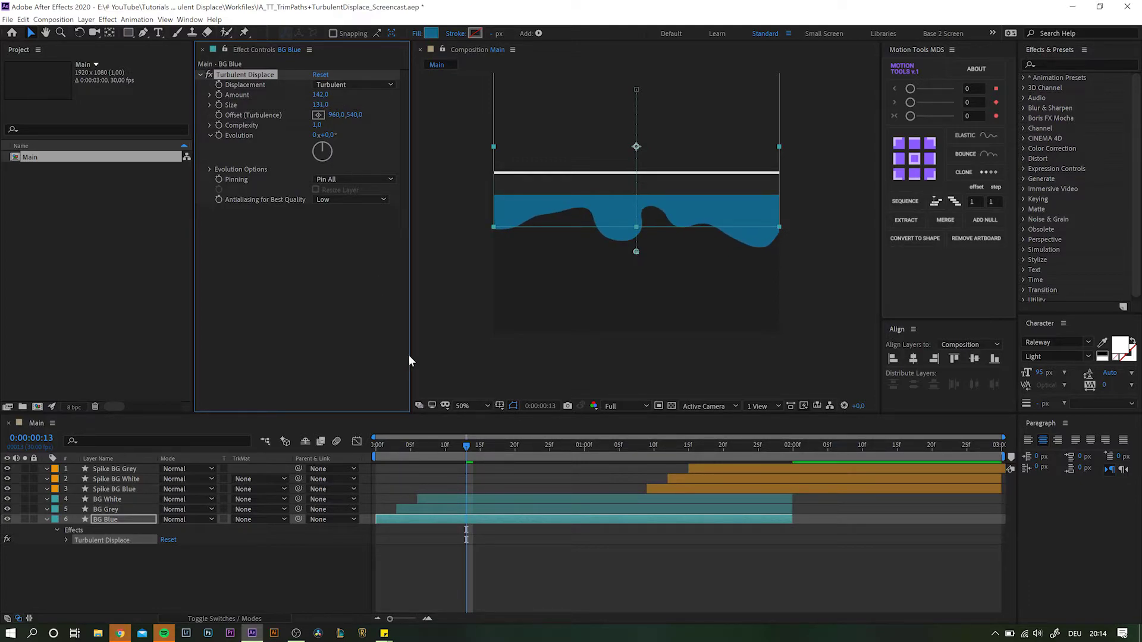
drag(338, 136, 334, 139)
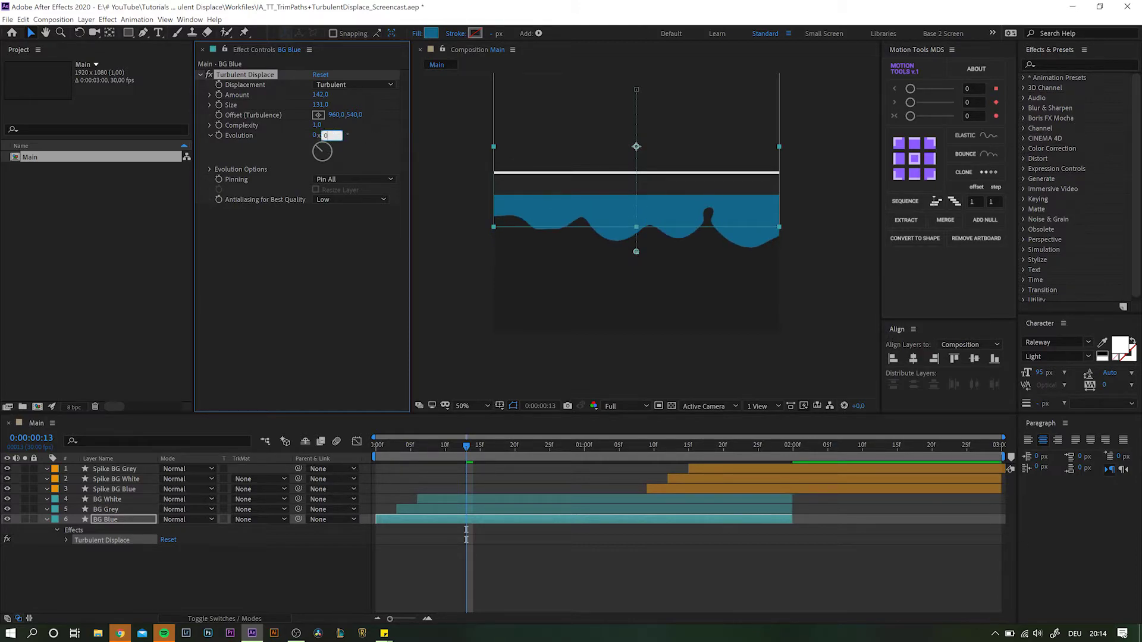
key(Return)
key(space)
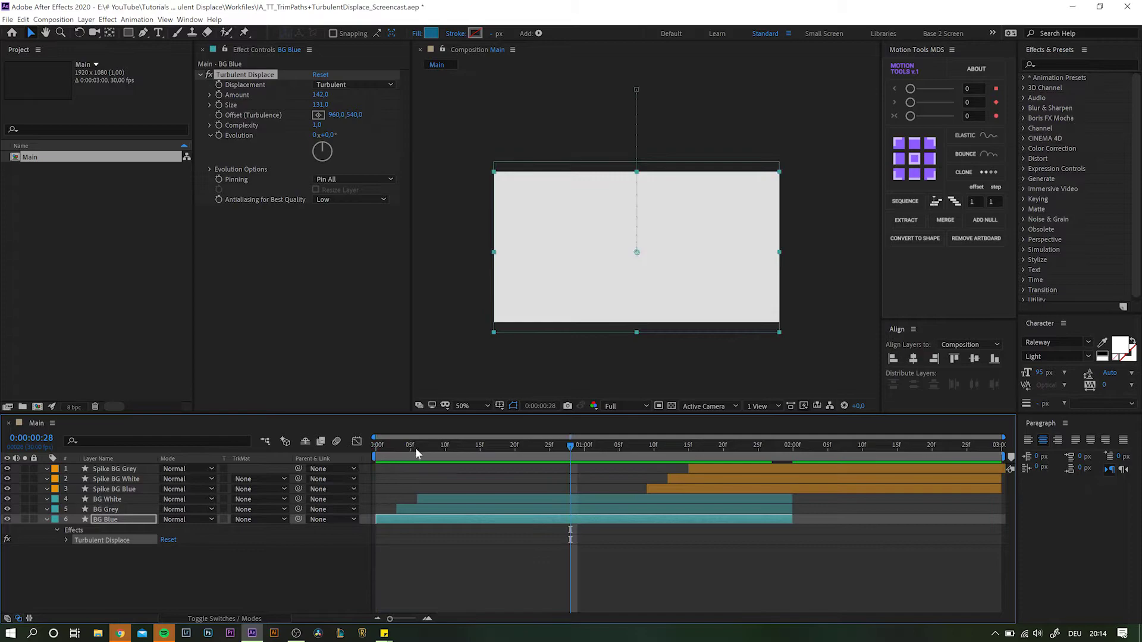
drag(416, 448, 473, 447)
Copy the Turbulent Displace effect from BG Blue and paste it onto every layer
click(258, 56)
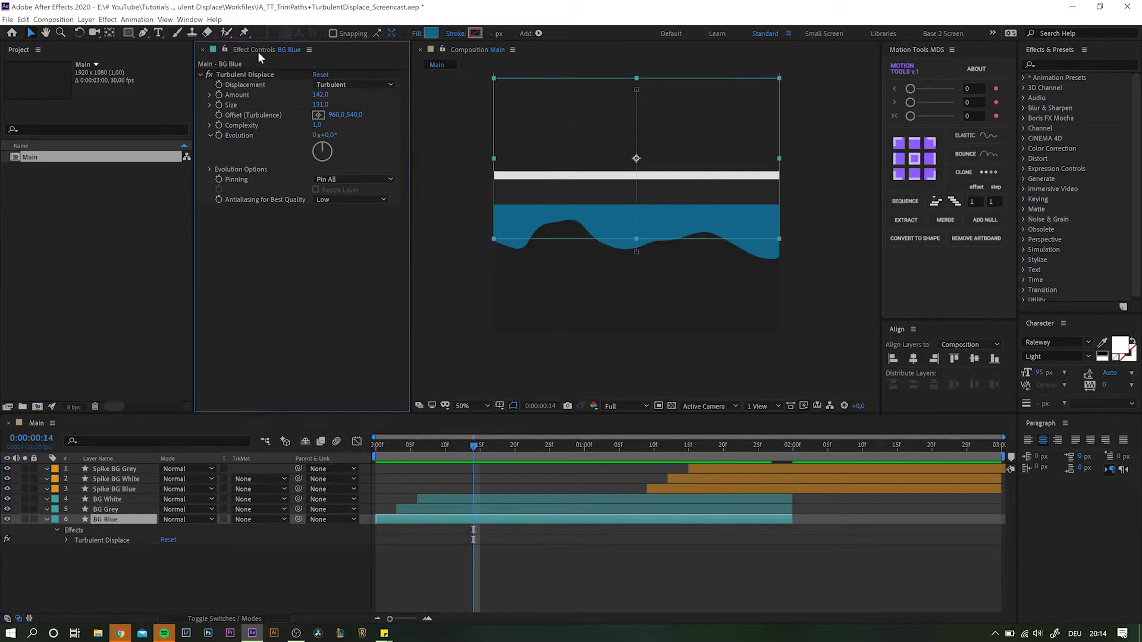
click(244, 74)
key(ctrl+c)
key(ctrl+a)
key(ctrl+v)
Preview the distorted layers, then start a new 1920×1080, 30 fps composition named Comp 1
key(Home)
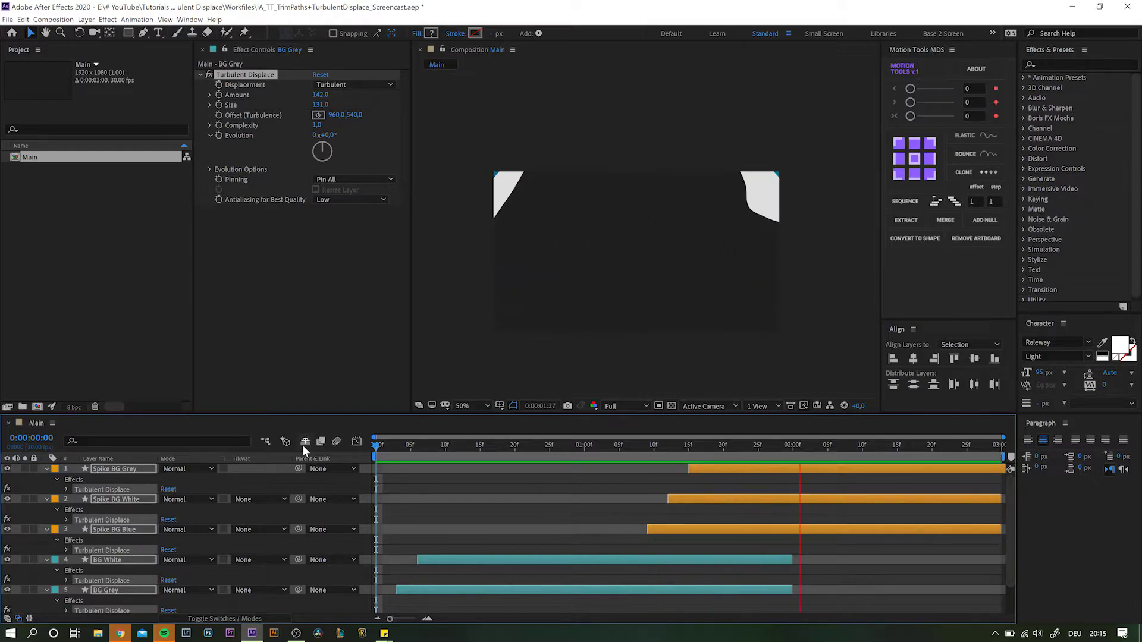
key(space)
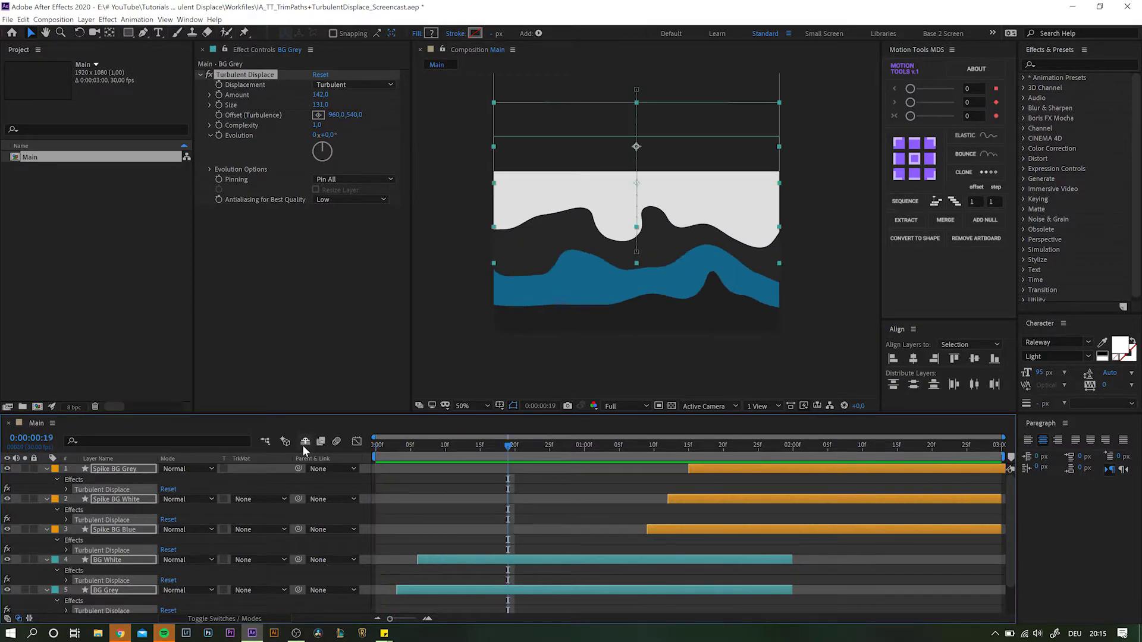
click(66, 379)
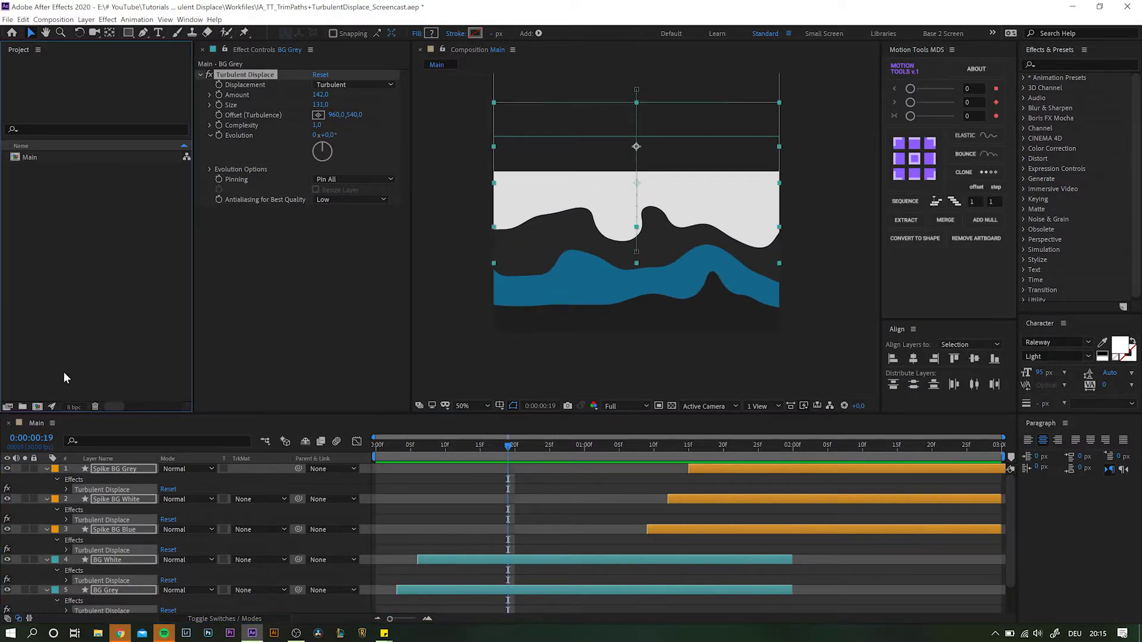
click(39, 407)
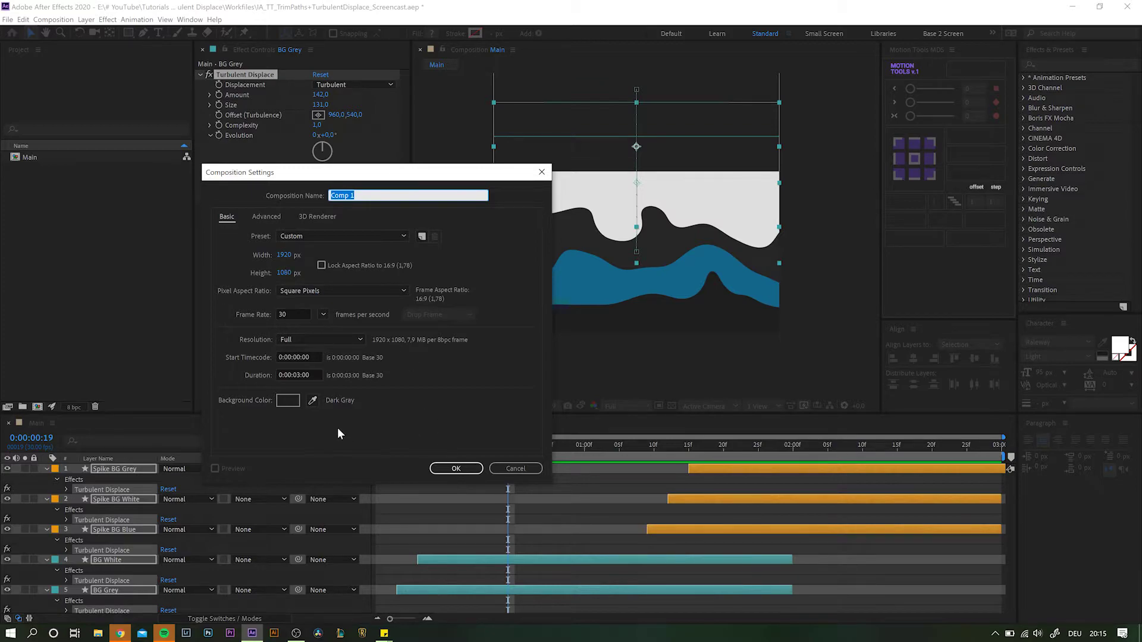
Create Comp 1 and draw a short vertical line in it
click(448, 462)
click(456, 468)
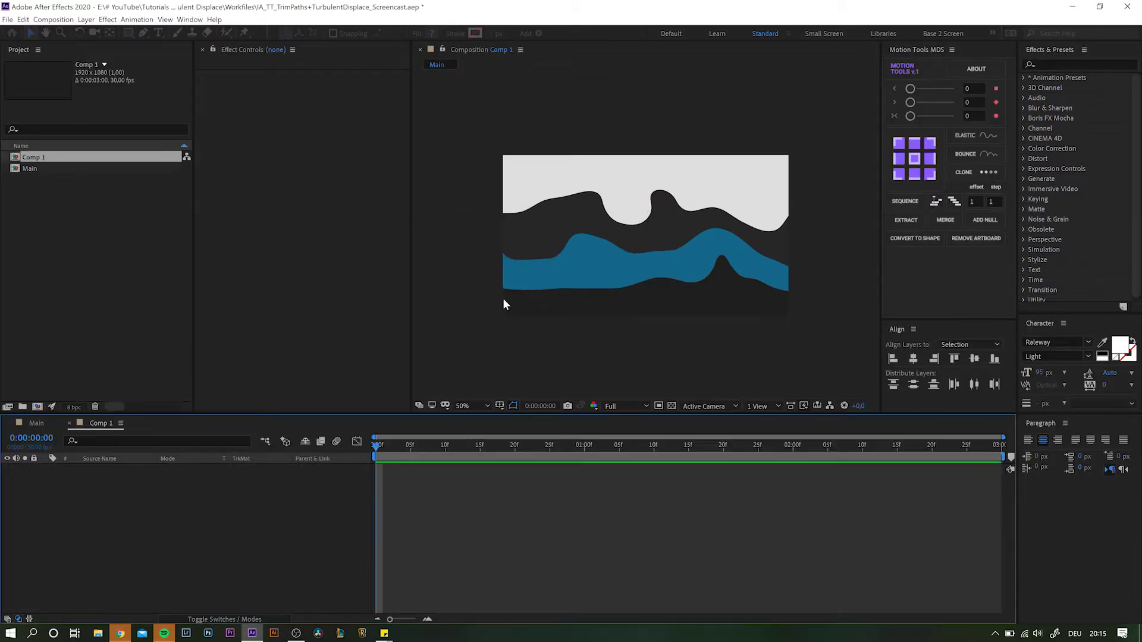
scroll(674, 230, down, 2)
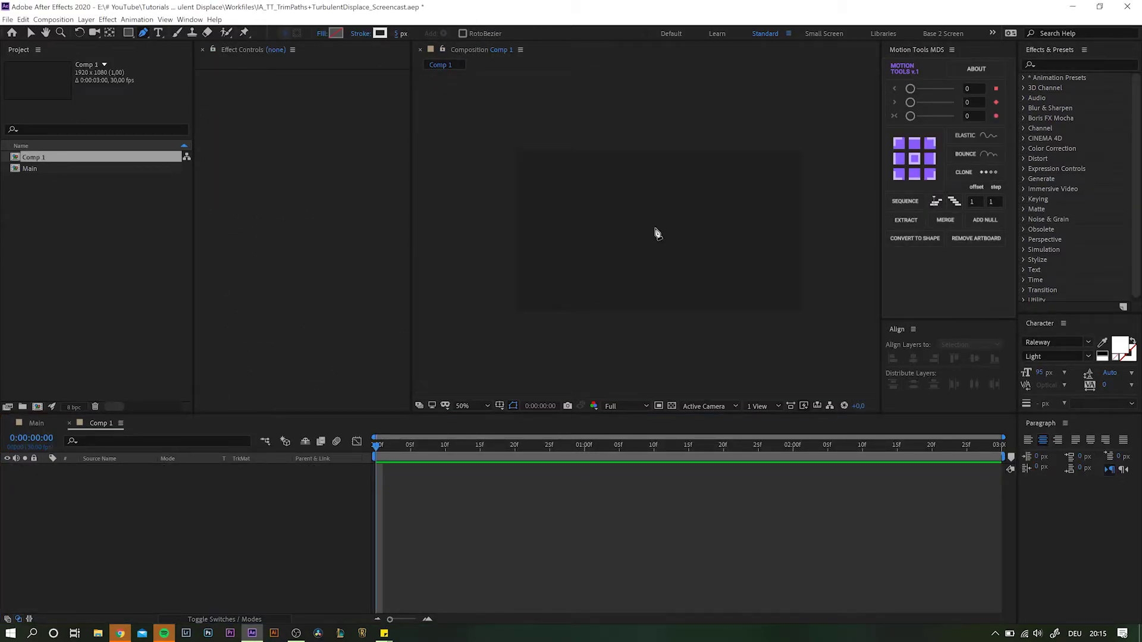
click(654, 228)
click(655, 192)
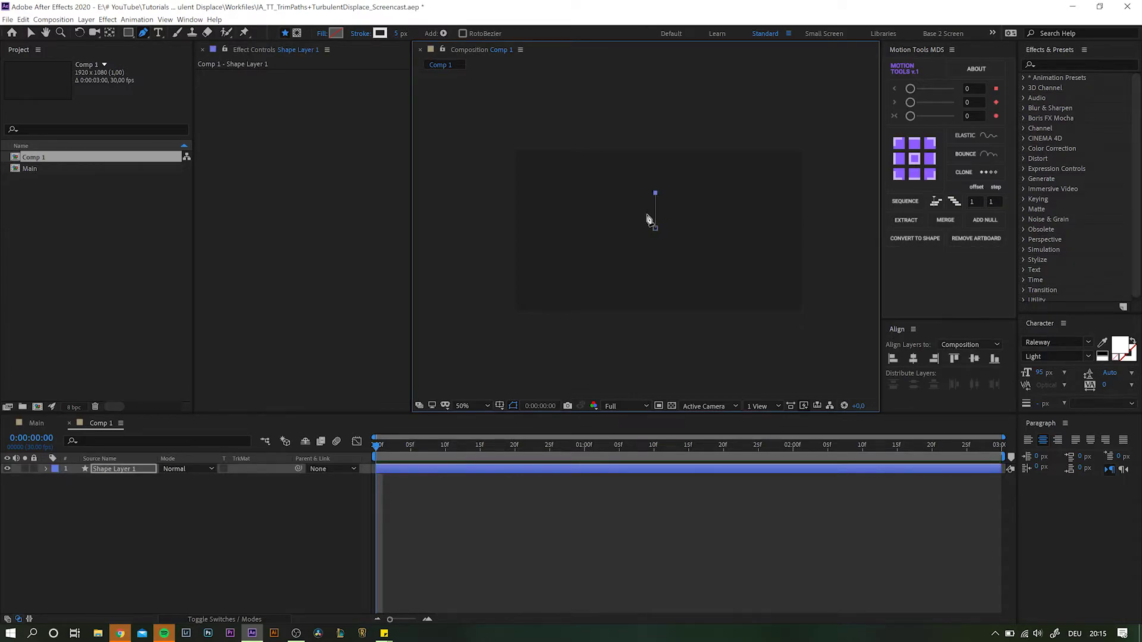
Rename the shape layer Base Line and move Shape 1 into a new empty Group 1
click(126, 468)
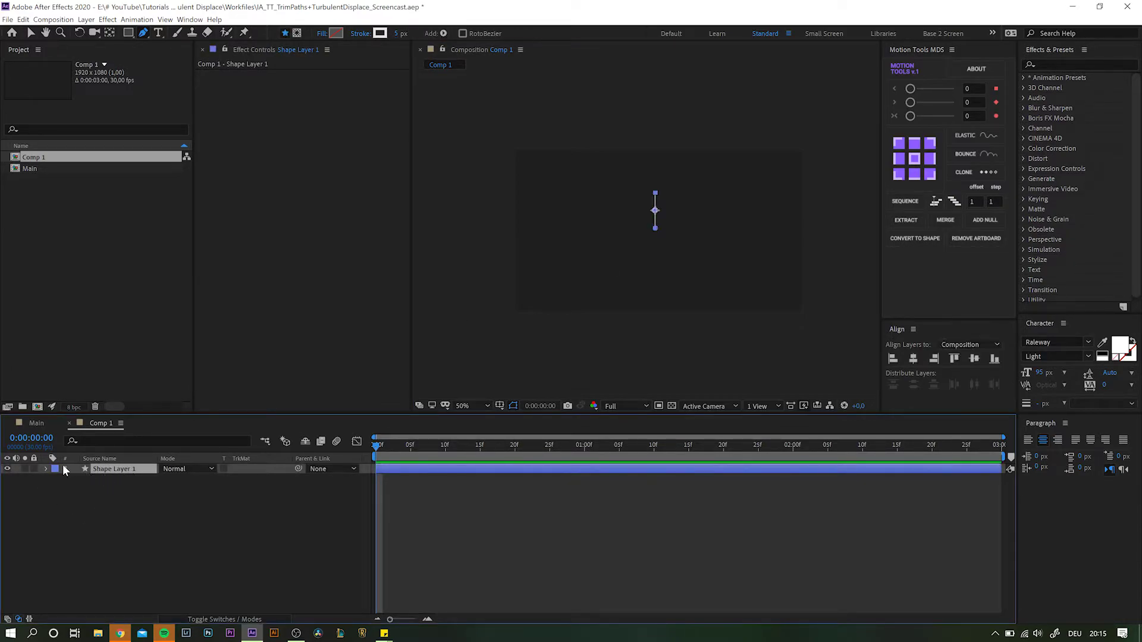
key(Return)
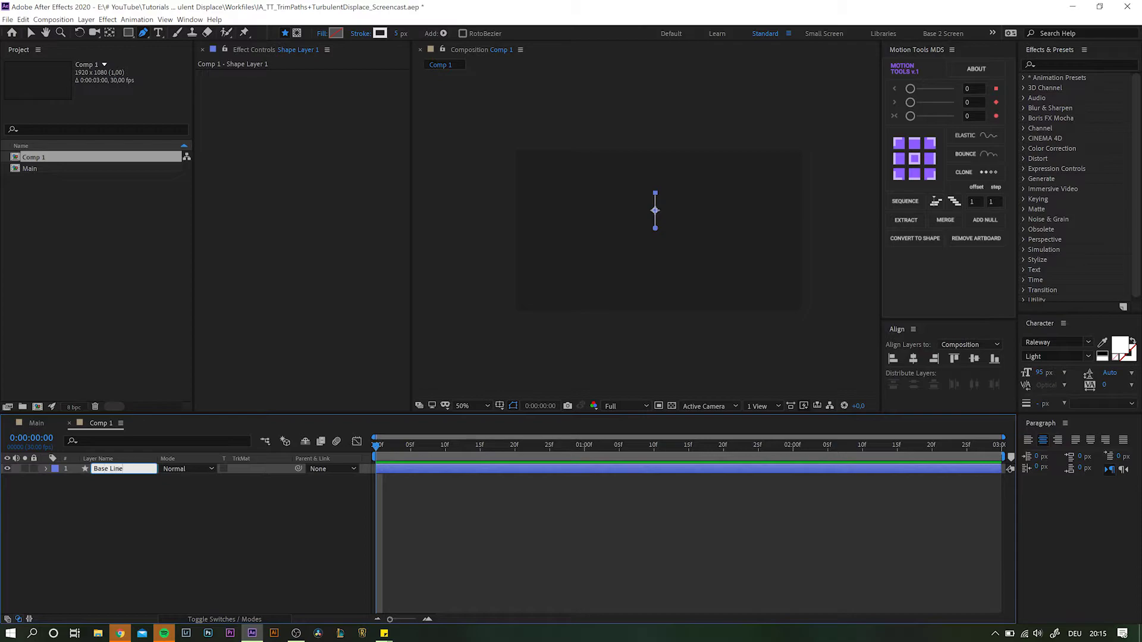
key(Return)
click(47, 469)
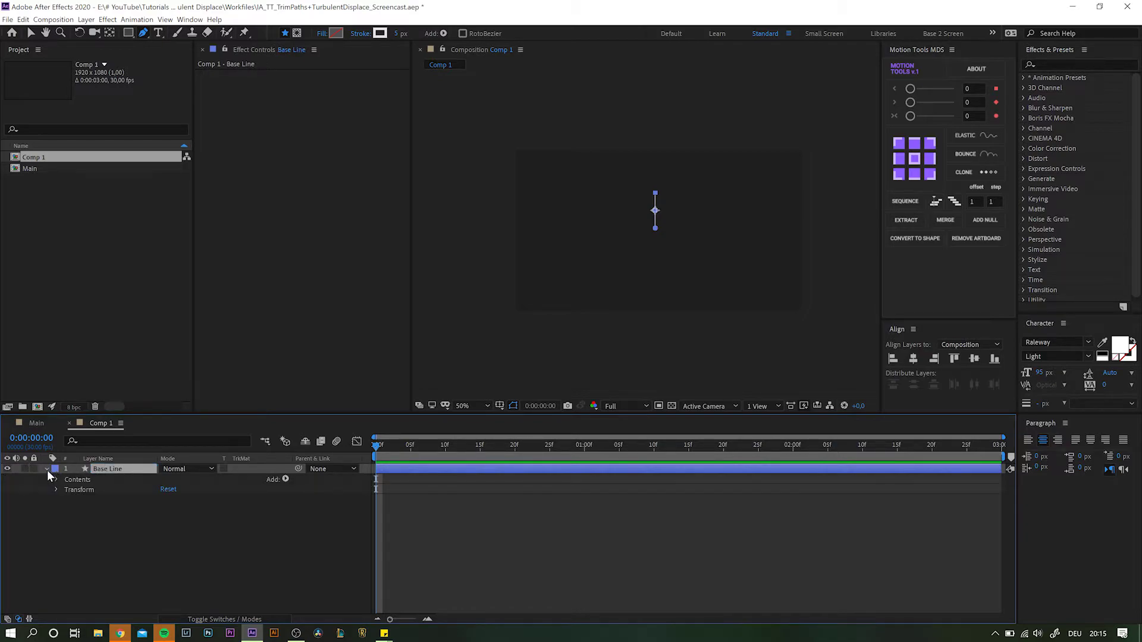
click(77, 480)
click(277, 483)
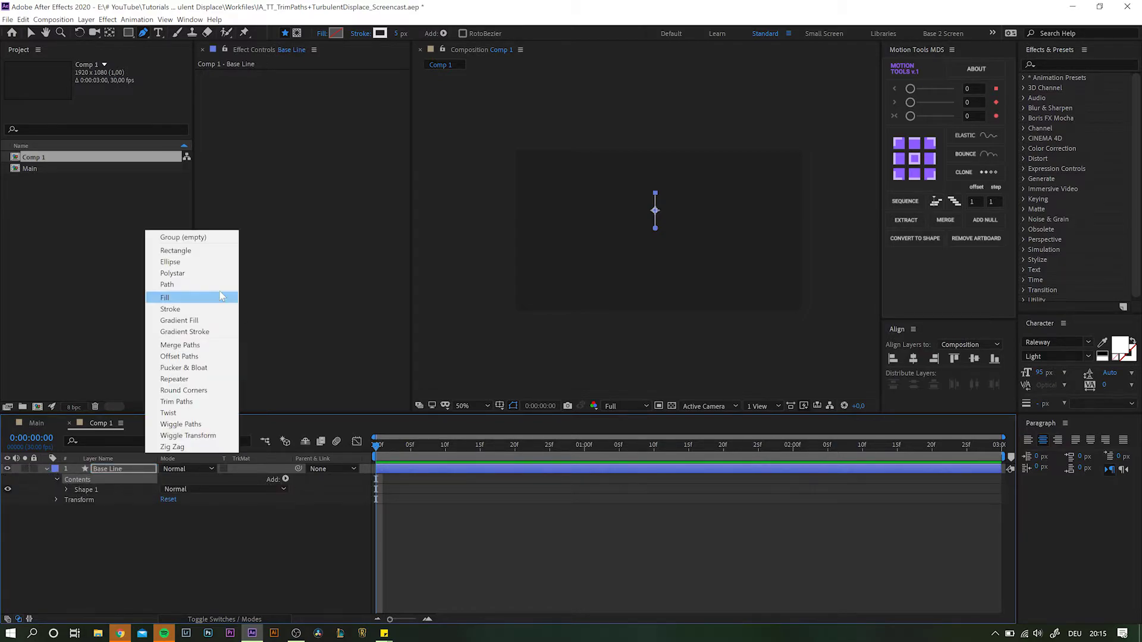
click(173, 237)
click(88, 491)
drag(88, 490, 86, 500)
Add a Repeater with 7 copies, Position 0 and 30° rotation, adjusting its anchor point
click(286, 479)
click(173, 378)
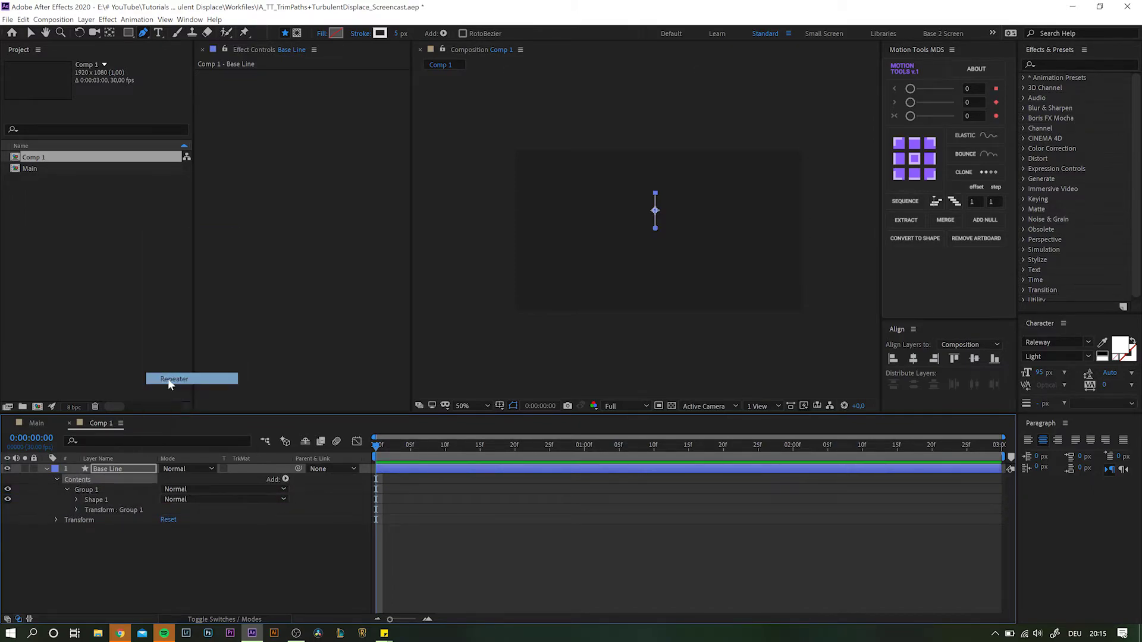
click(67, 519)
click(171, 529)
text(7)
key(Return)
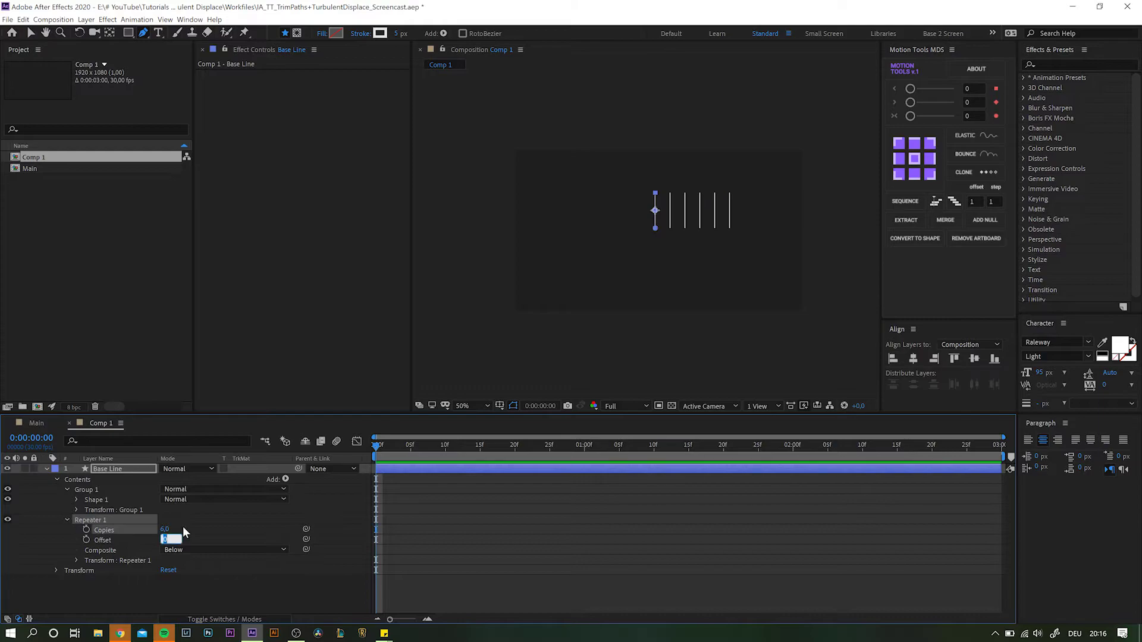
drag(173, 539, 127, 529)
scroll(107, 535, down, 1)
click(77, 548)
mouse_move(166, 568)
mouse_down()
mouse_move(143, 568)
mouse_move(193, 588)
mouse_move(148, 558)
mouse_up()
drag(174, 558, 181, 558)
Inspect the fan up close, expand Shape 1's Path 1, and reselect the Base Line layer
key(.)
click(77, 488)
click(88, 502)
key(v)
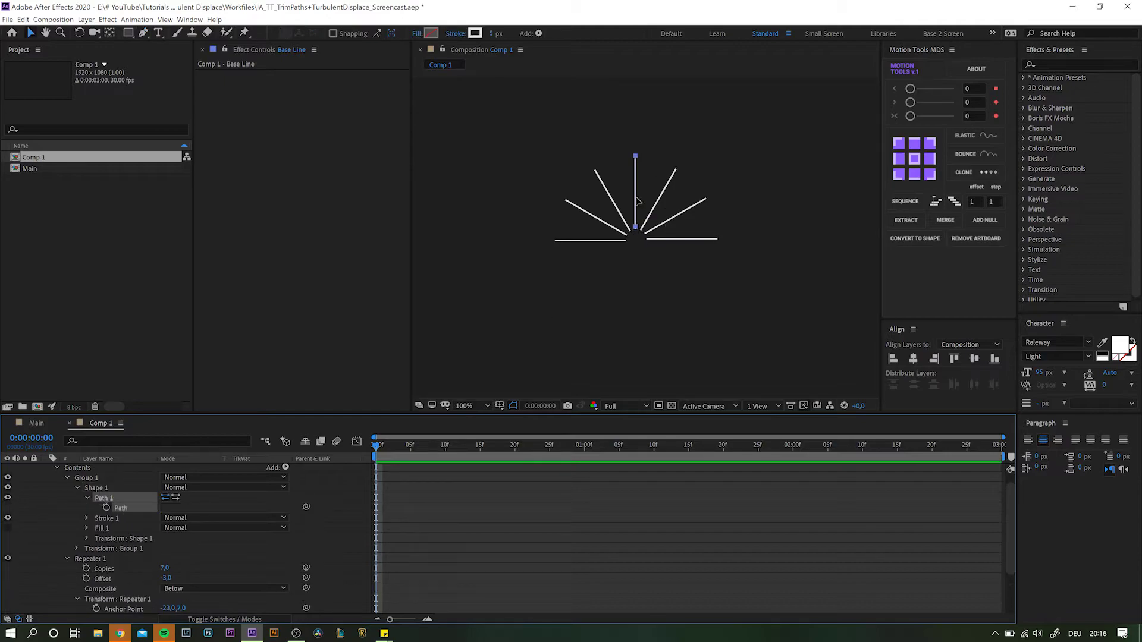
key(comma)
click(666, 196)
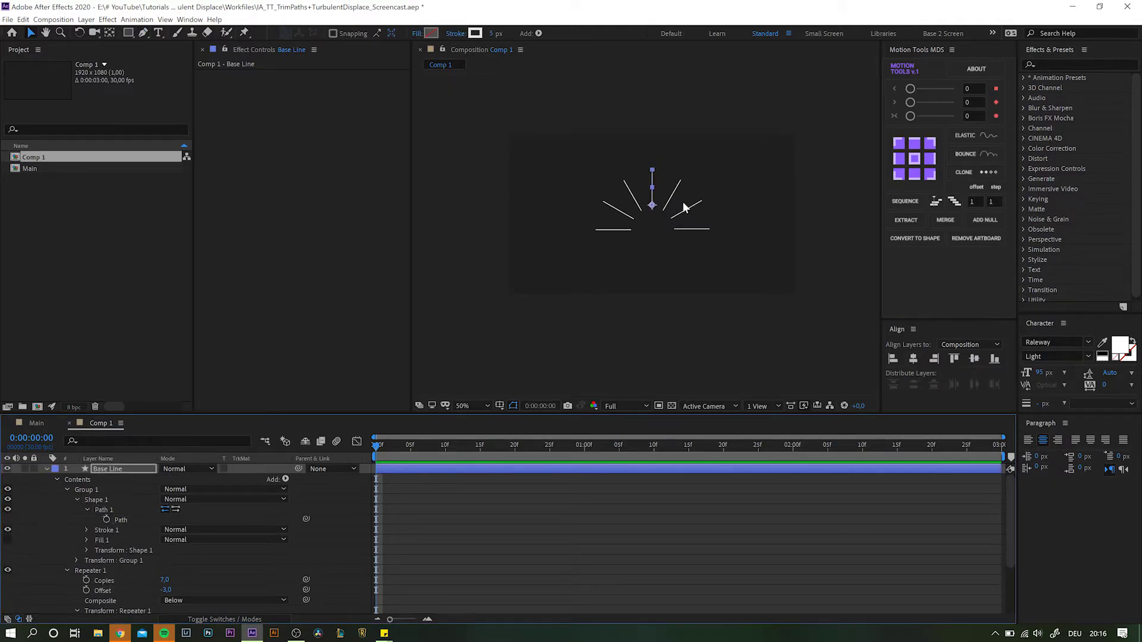
Add Trim Paths inside Group 1 and set End to 0% to hide the lines
click(86, 490)
click(286, 478)
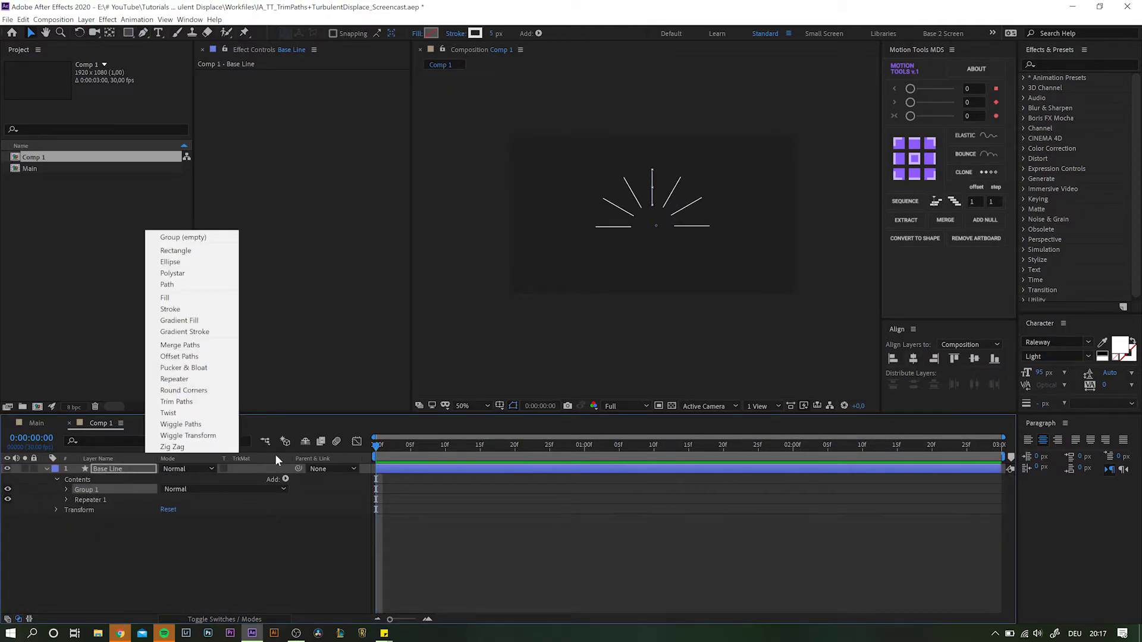
click(179, 402)
click(76, 564)
drag(166, 580, 137, 580)
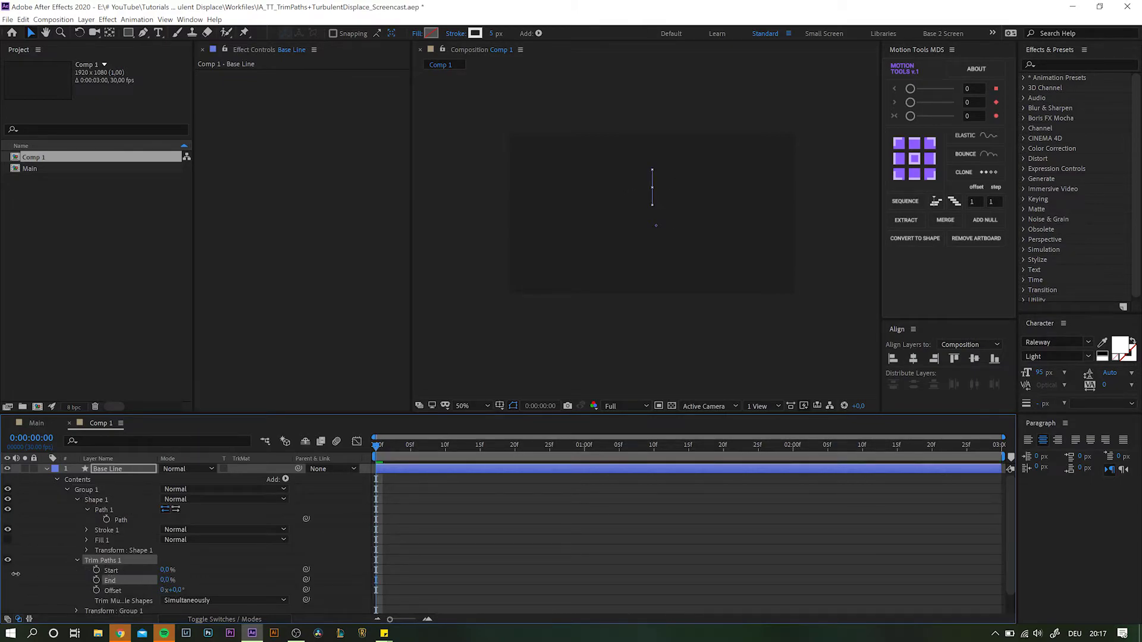
Keyframe Trim Paths Start and End from 0% at frame 3 to 100% at frame 15
key(space)
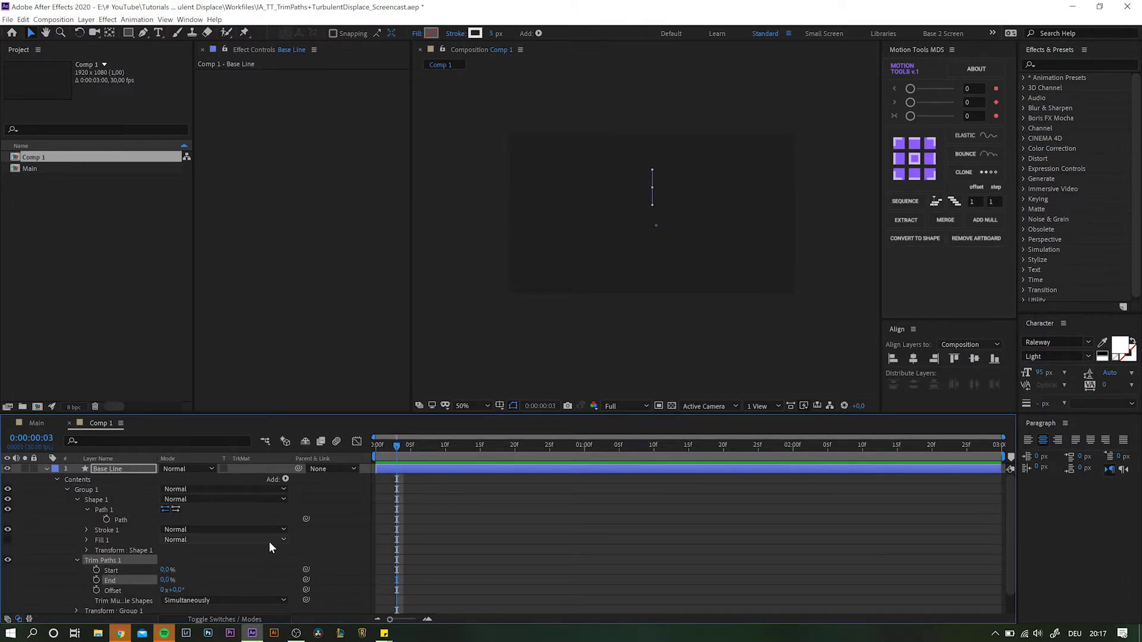
click(95, 570)
click(96, 580)
key(shift+Page_Down)
key(Page_Down)
key(Page_Down)
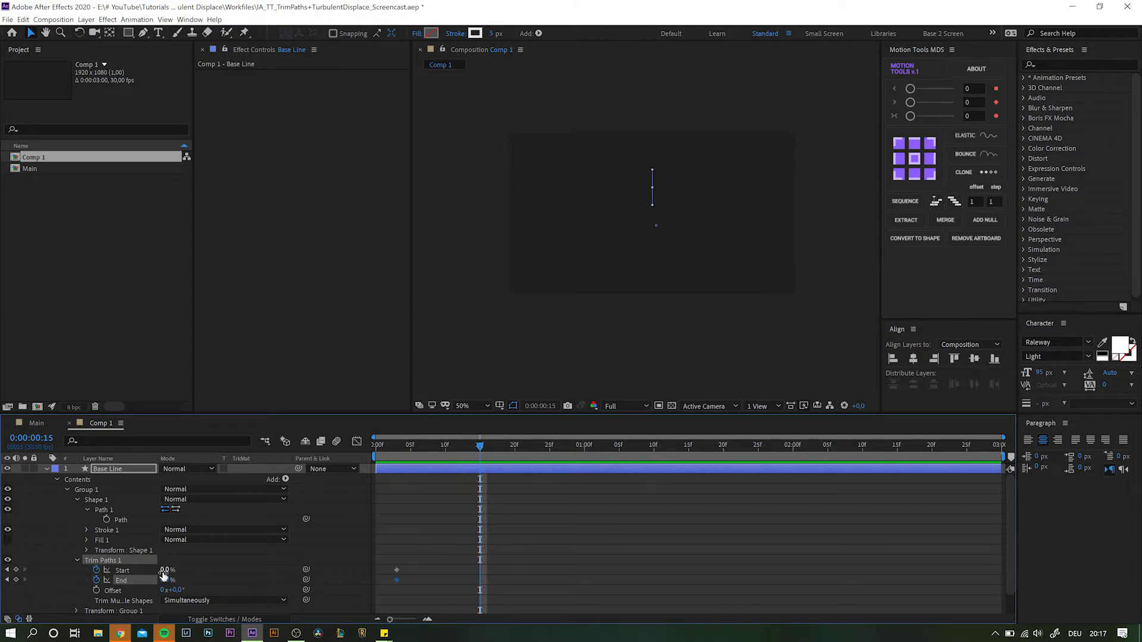
drag(168, 567, 415, 569)
Ease all four trim keyframes with F9, delay Start slightly, and preview from the beginning
key(F9)
drag(529, 552, 365, 595)
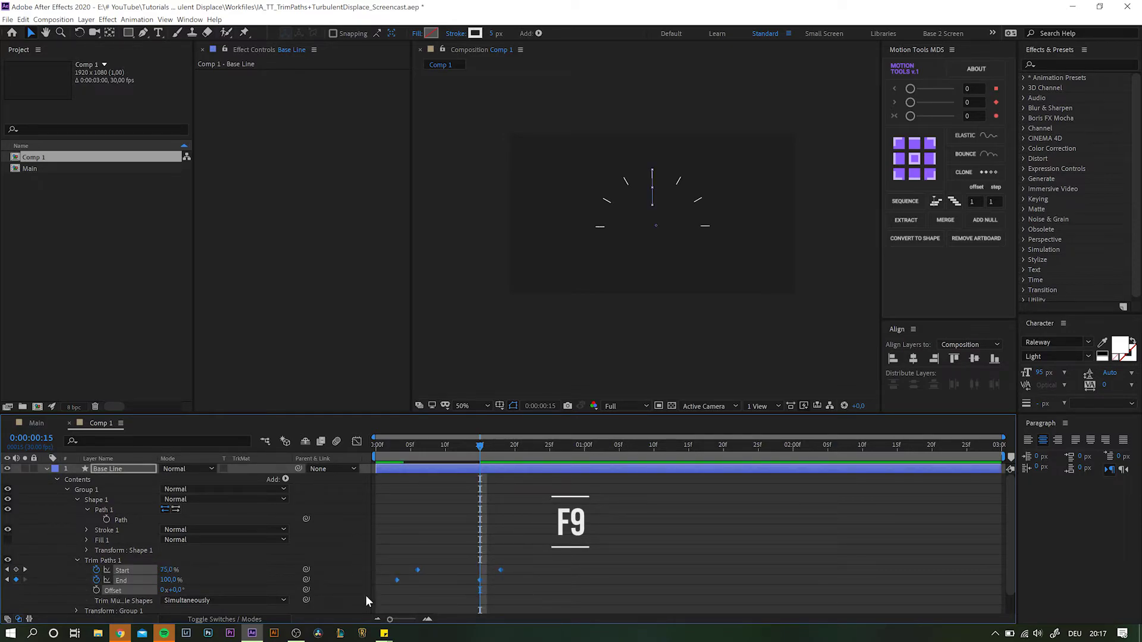
key(F9)
drag(410, 459, 376, 462)
key(space)
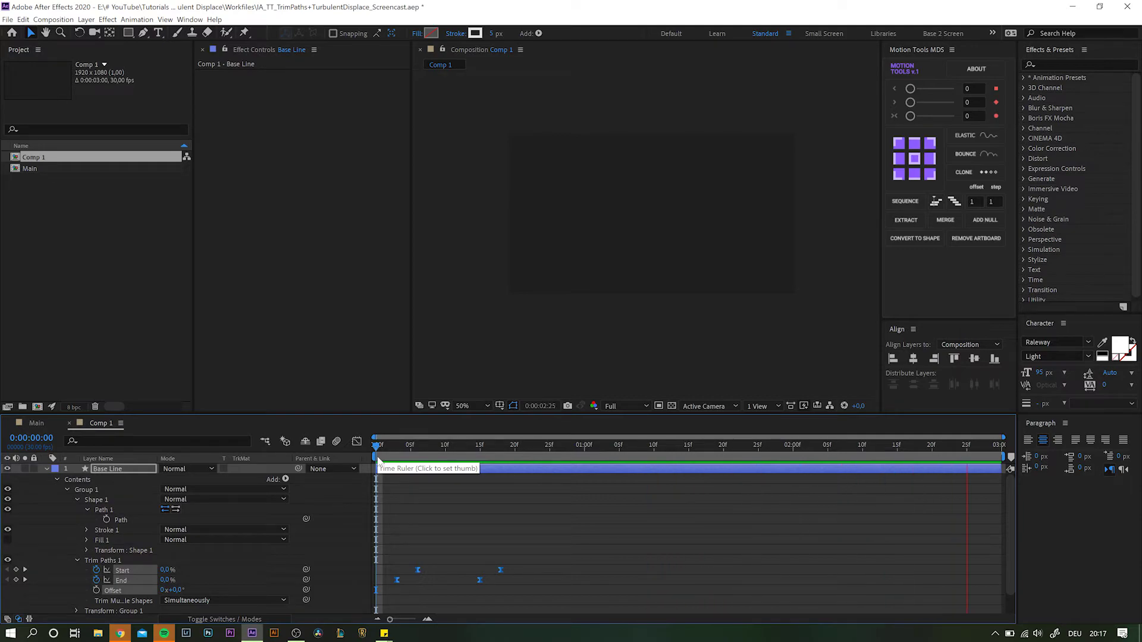
Stop the preview and apply Turbulent Displace to Base Line via the 'turbu' effect search
key(space)
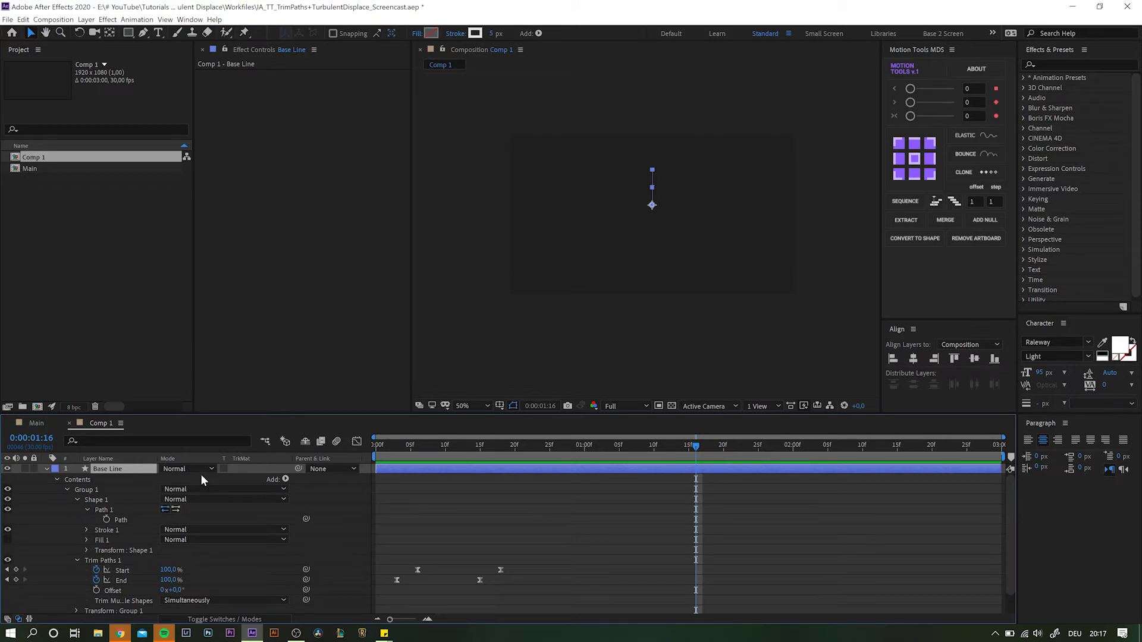
key(ctrl+space)
text(turbu)
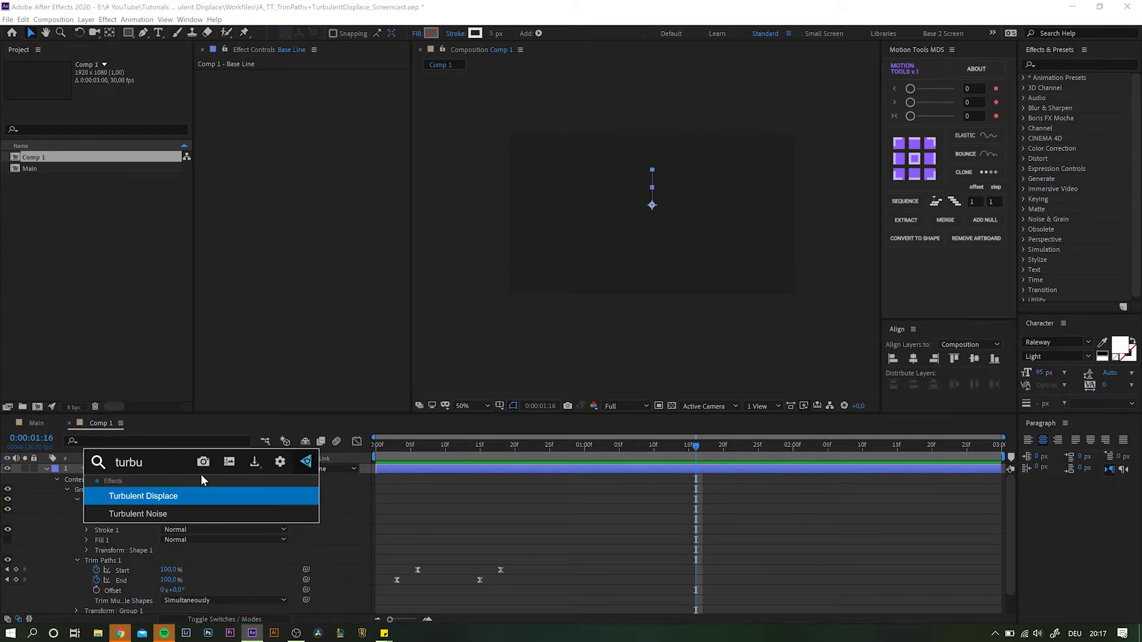
key(Return)
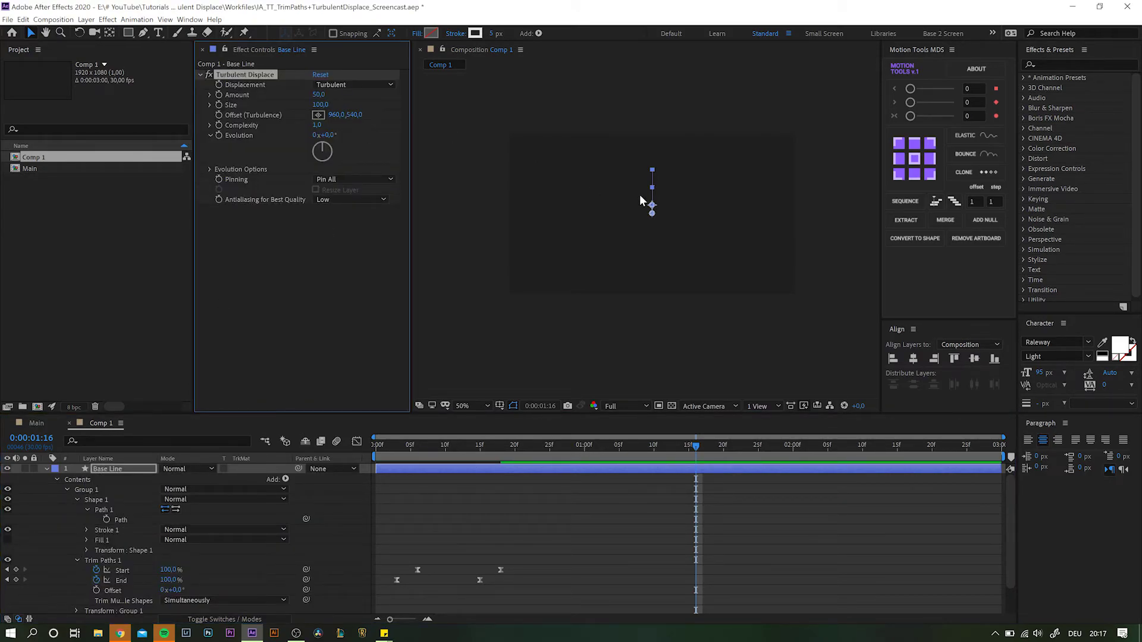
At frame 12, set turbulence Amount to 385 and Size to 117, then preview the burst
click(459, 454)
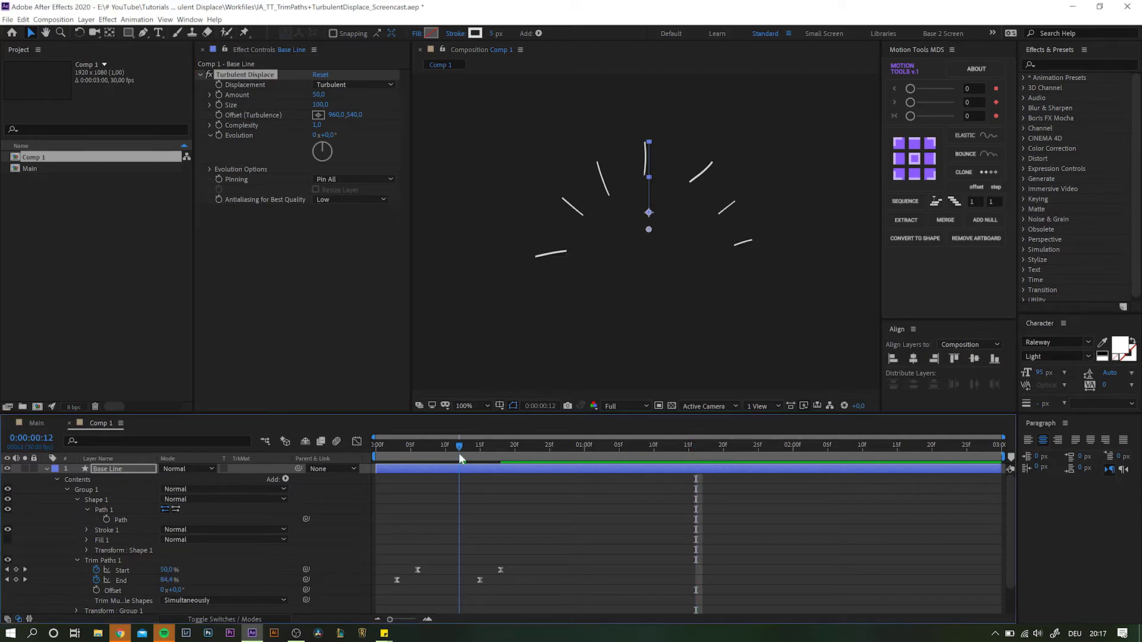
mouse_move(322, 95)
mouse_down()
mouse_move(381, 96)
mouse_move(308, 106)
mouse_move(463, 97)
mouse_up()
key(Page_Down)
key(Page_Down)
key(space)
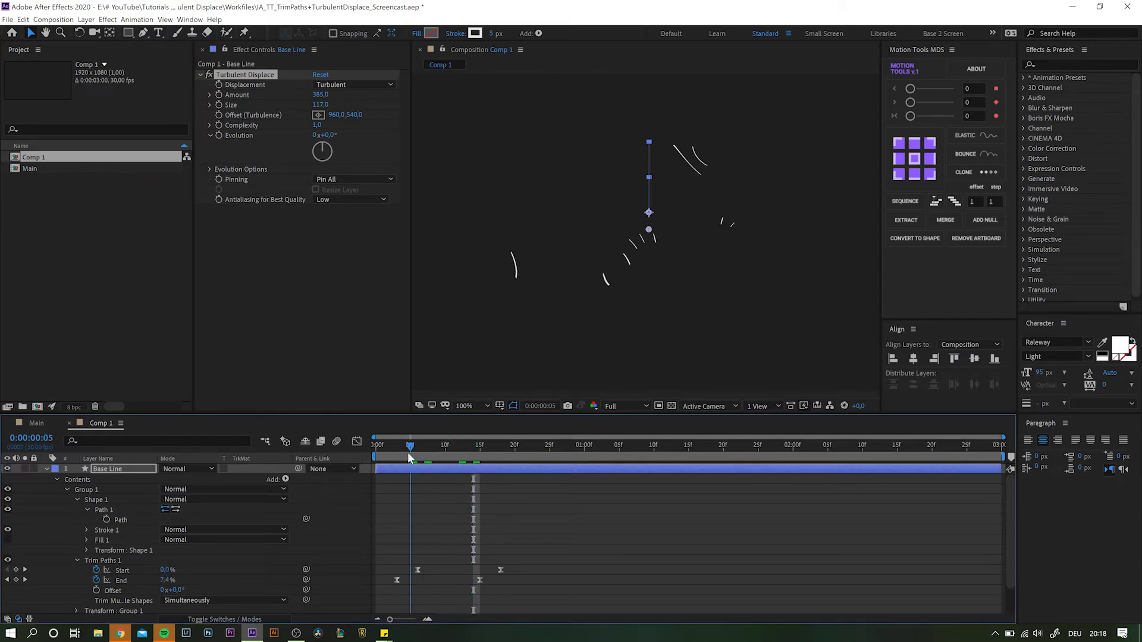
scroll(598, 390, down, 2)
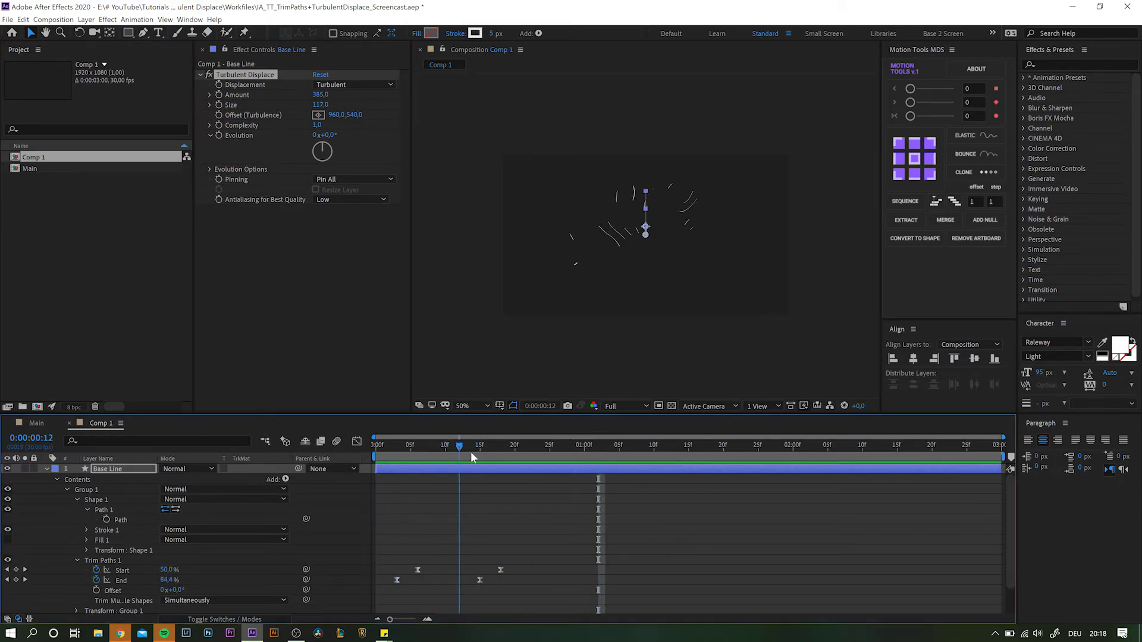